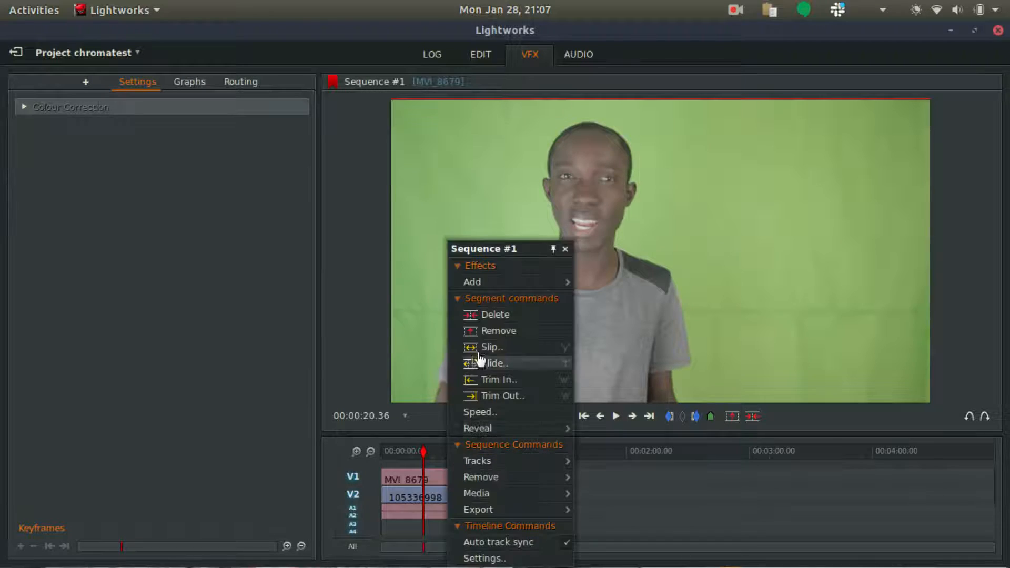
Add a Chromakey effect to the green-screen clip and pick the green background in the viewer
{"action": "left_click", "coordinate": [563, 229]}
{"action": "left_click", "coordinate": [24, 170]}
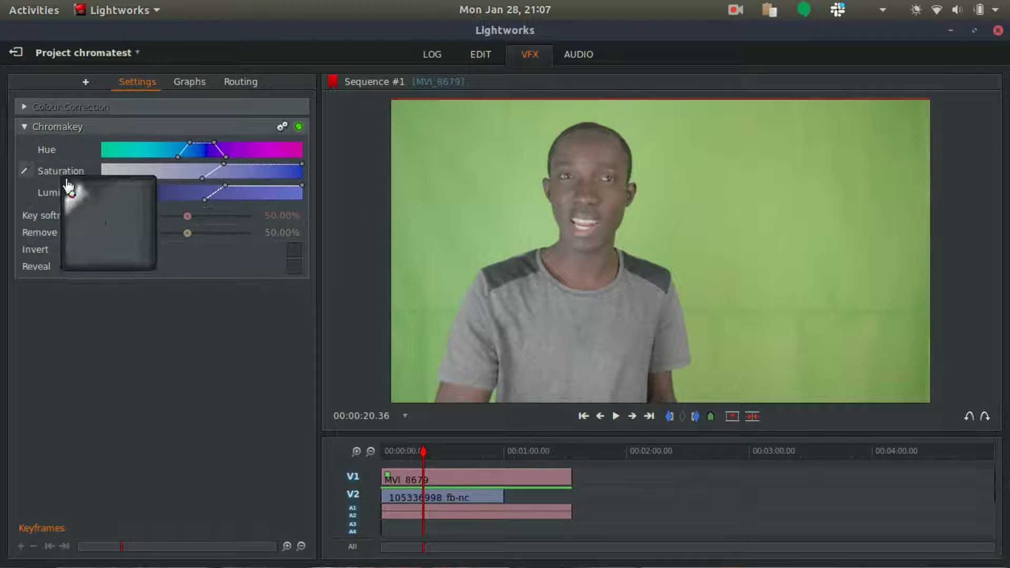
{"action": "left_click", "coordinate": [726, 228]}
Adjust the Chromakey saturation and luminance ranges to clean up the key
{"action": "left_click_drag", "start_coordinate": [199, 171], "coordinate": [210, 171]}
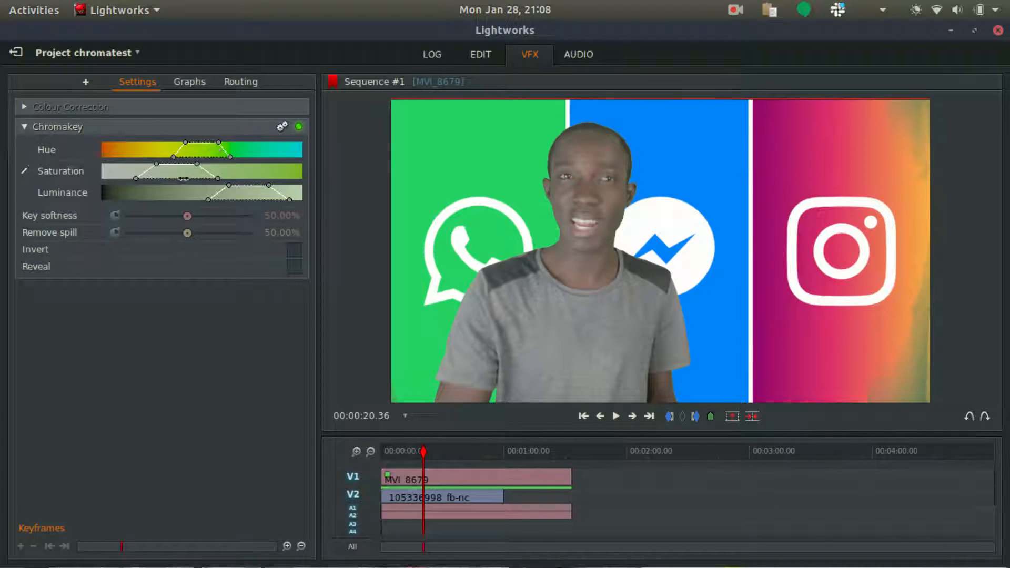
{"action": "left_click_drag", "start_coordinate": [264, 196], "coordinate": [141, 178]}
Toggle the Chromakey Reveal option on and off while moving the playhead to 00:00:34.20
{"action": "left_click", "coordinate": [294, 267]}
{"action": "left_click", "coordinate": [294, 266]}
{"action": "left_click", "coordinate": [294, 266]}
{"action": "left_click", "coordinate": [450, 445]}
{"action": "left_click", "coordinate": [290, 266]}
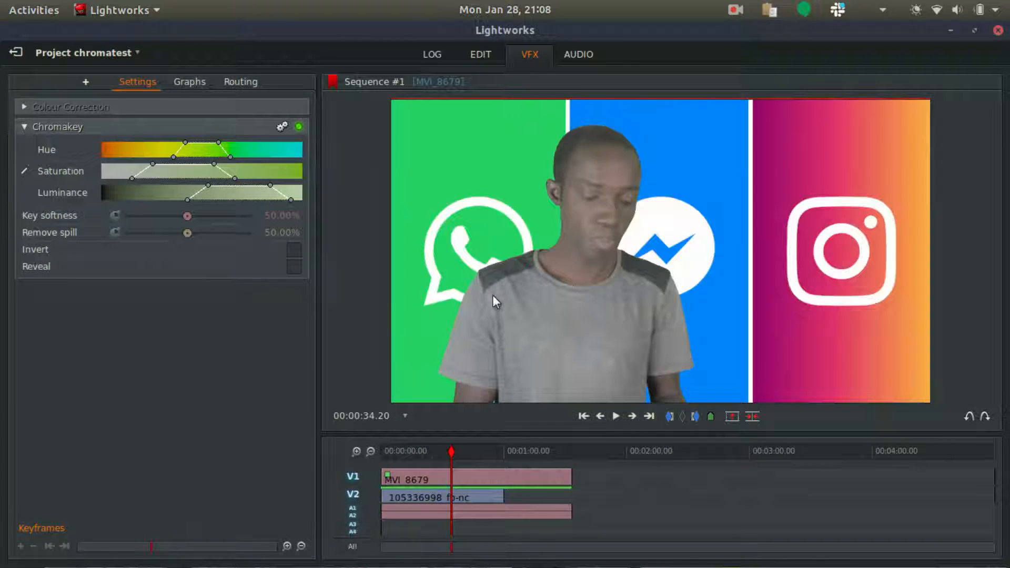
{"action": "left_click", "coordinate": [290, 266]}
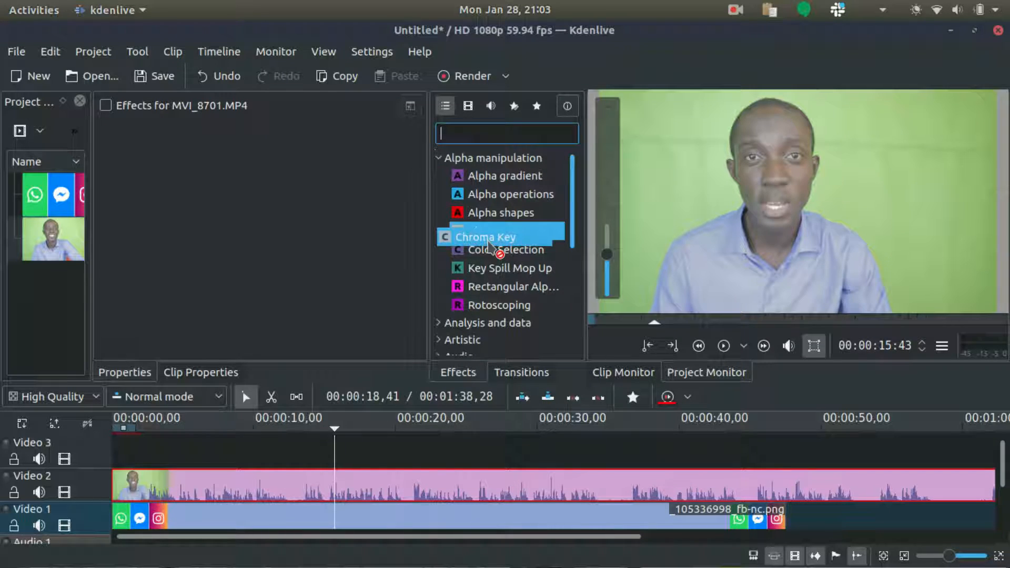
Switch to Kdenlive, apply the Color Selection effect to the clip and pick the green background in the monitor
{"action": "left_click_drag", "start_coordinate": [505, 250], "coordinate": [301, 243]}
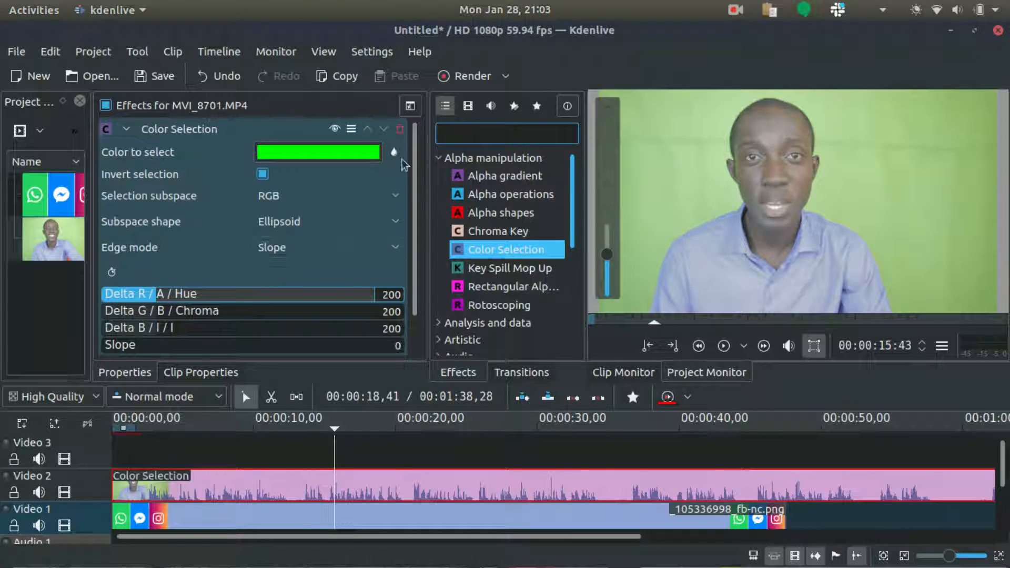
{"action": "left_click_drag", "start_coordinate": [831, 129], "coordinate": [978, 236]}
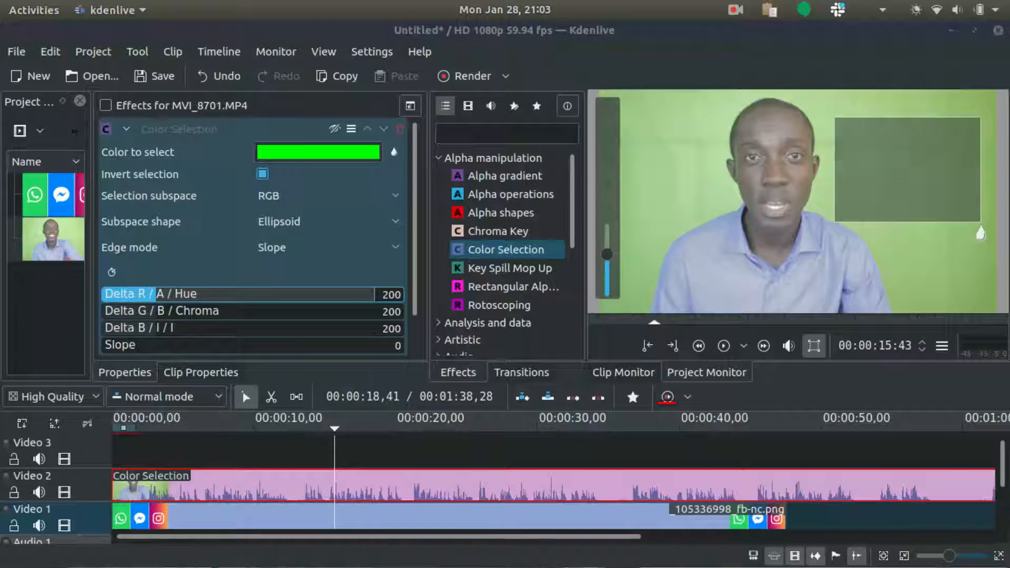
{"action": "left_click_drag", "start_coordinate": [984, 228], "coordinate": [987, 221]}
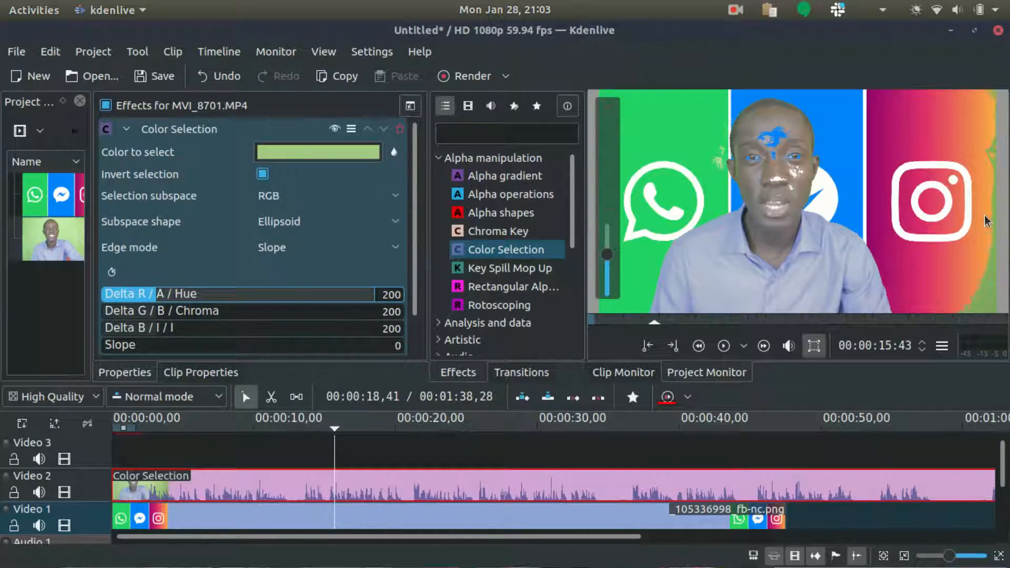
Open the Selection subspace options and choose HCI
{"action": "left_click", "coordinate": [279, 196]}
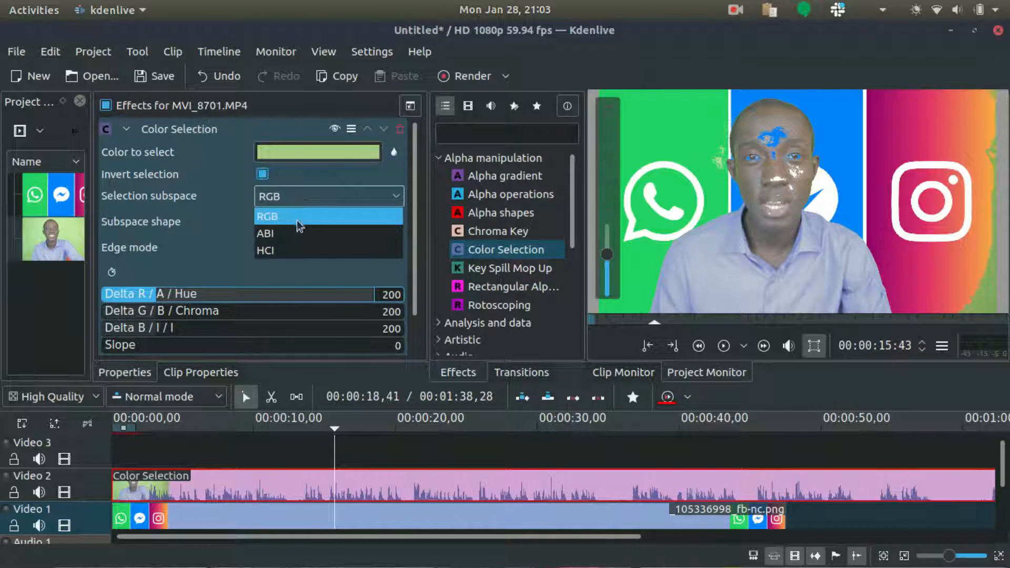
{"action": "left_click", "coordinate": [299, 252]}
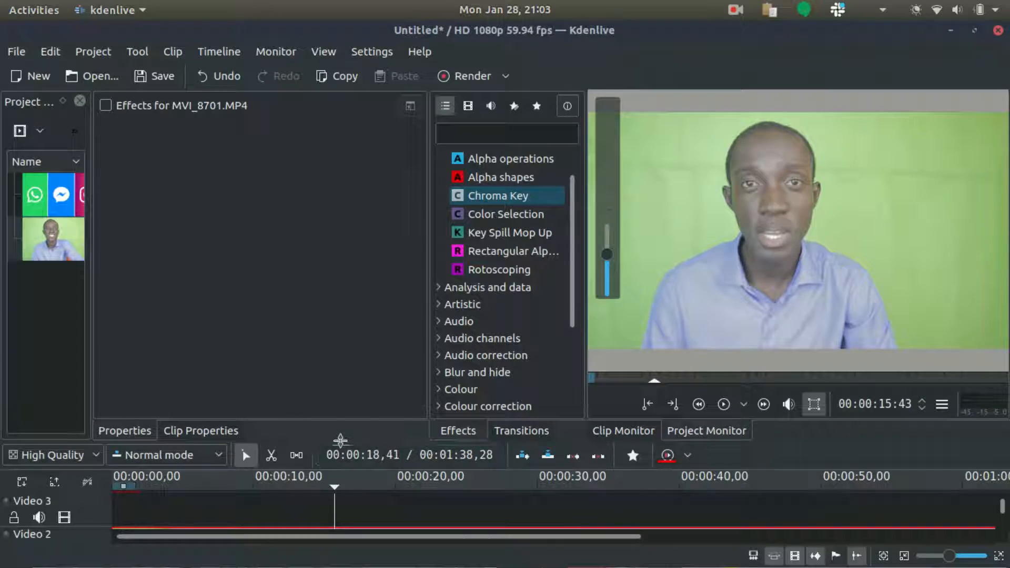
{"action": "left_click_drag", "start_coordinate": [340, 439], "coordinate": [355, 381]}
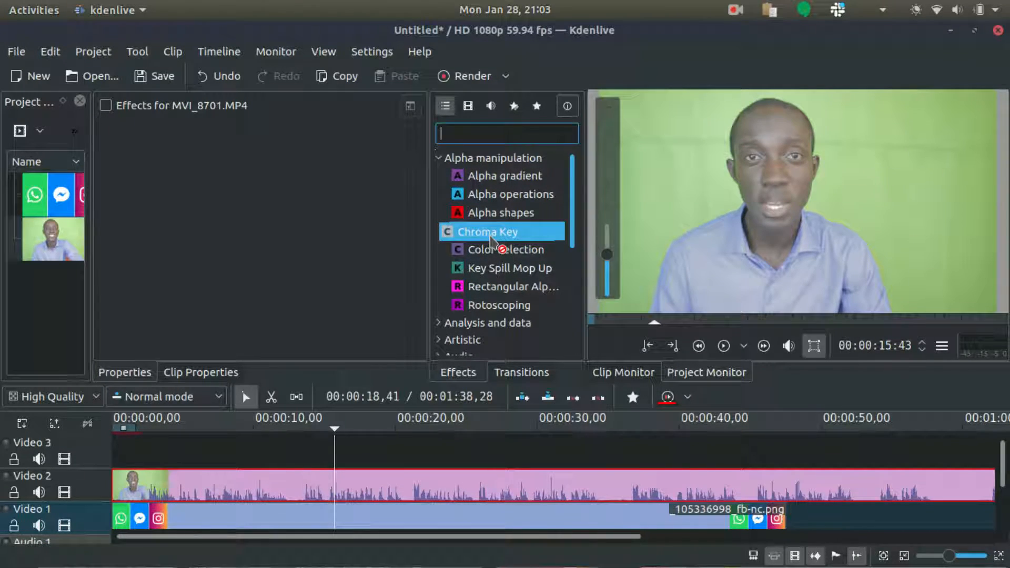
Add the Color Selection effect to the clip again and sample the green backdrop from the monitor
{"action": "left_click_drag", "start_coordinate": [299, 210], "coordinate": [305, 242]}
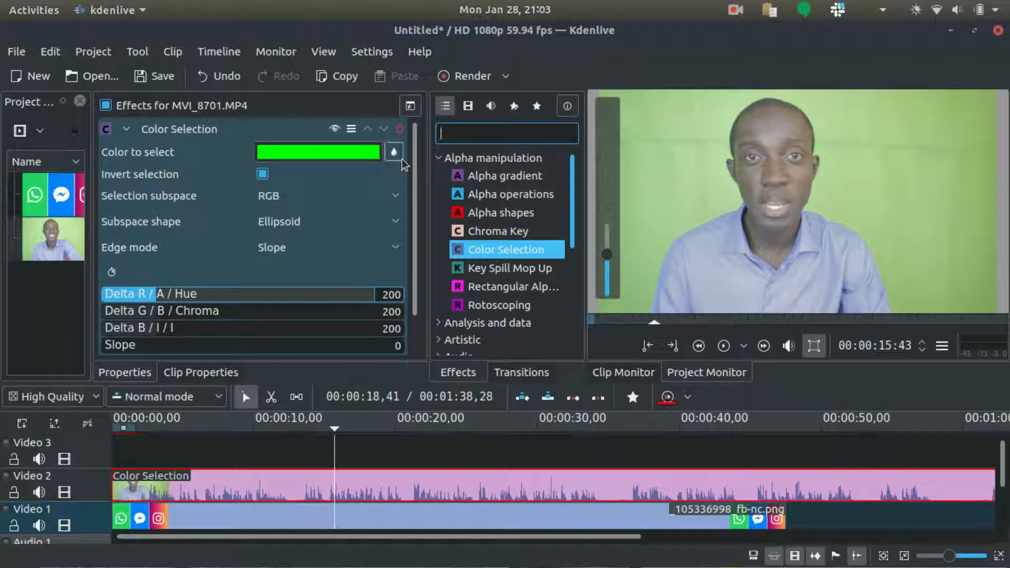
{"action": "left_click_drag", "start_coordinate": [836, 130], "coordinate": [987, 223]}
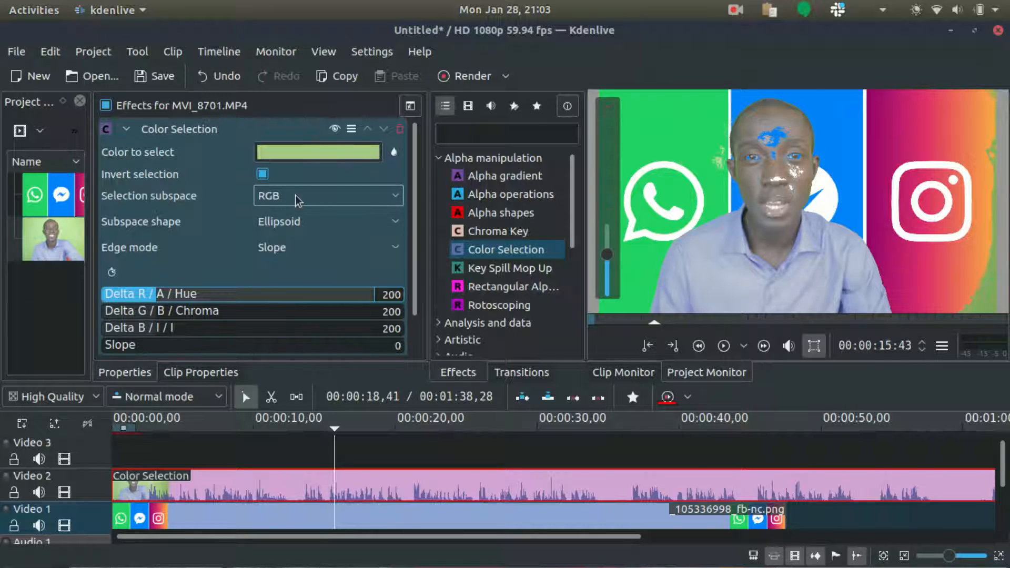
Set the Color Selection subspace to HCI
{"action": "left_click", "coordinate": [298, 200]}
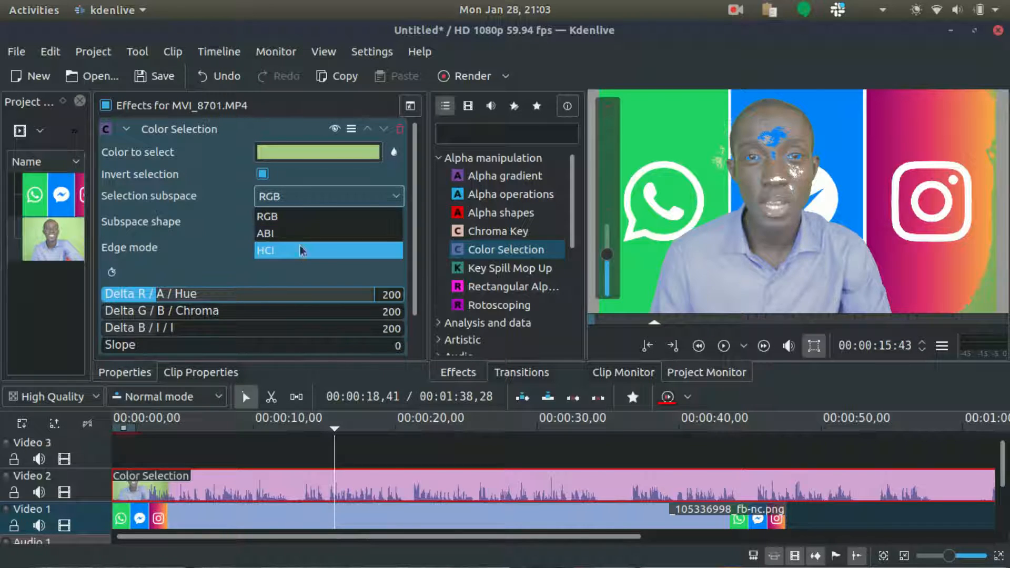
{"action": "left_click", "coordinate": [299, 251]}
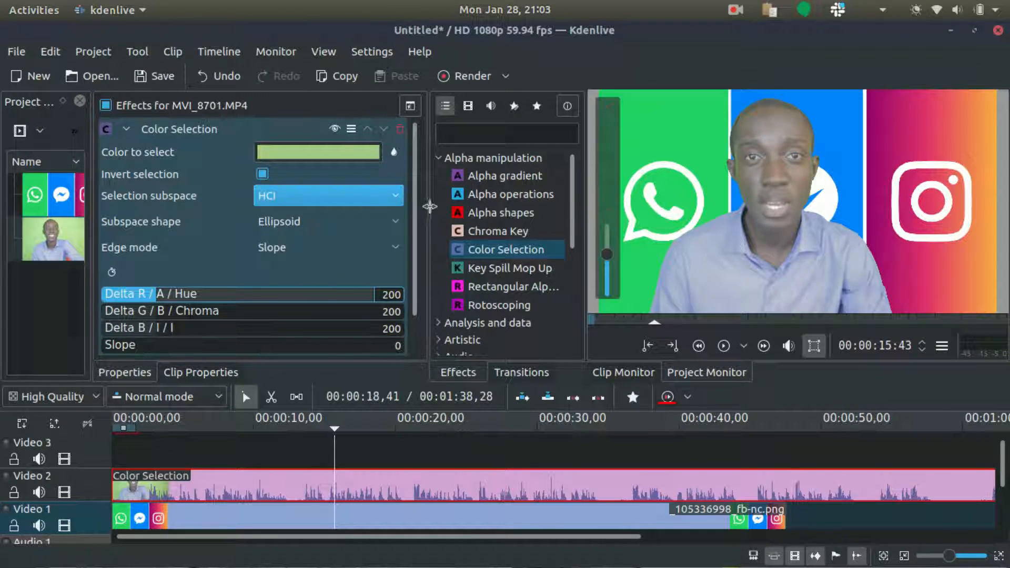
Raise the Color Selection Slope value to 902
{"action": "left_click_drag", "start_coordinate": [415, 208], "coordinate": [417, 227]}
{"action": "scroll", "coordinate": [609, 256], "scroll_direction": "up", "scroll_amount": 2}
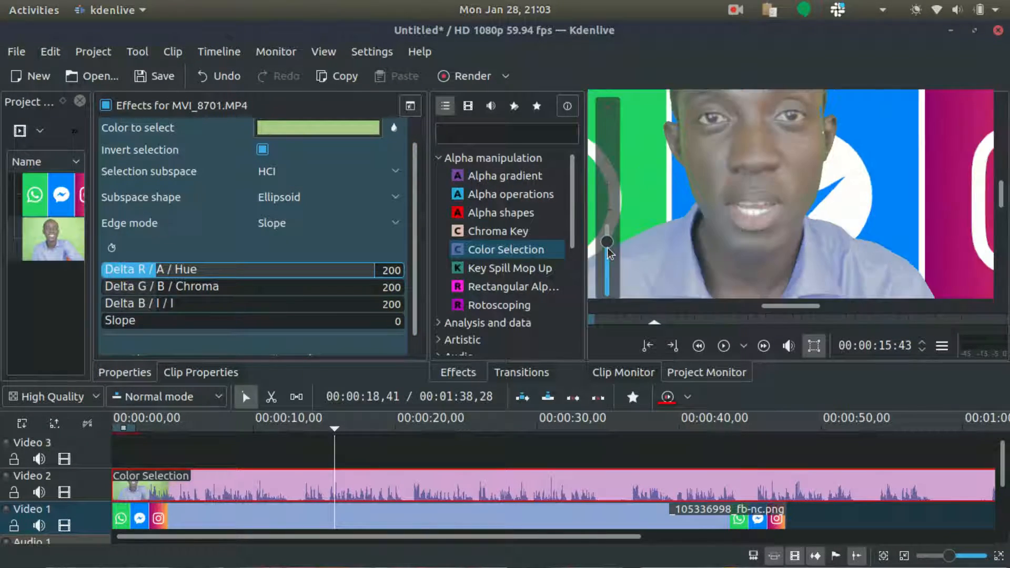
{"action": "scroll", "coordinate": [1006, 264], "scroll_direction": "up", "scroll_amount": 2}
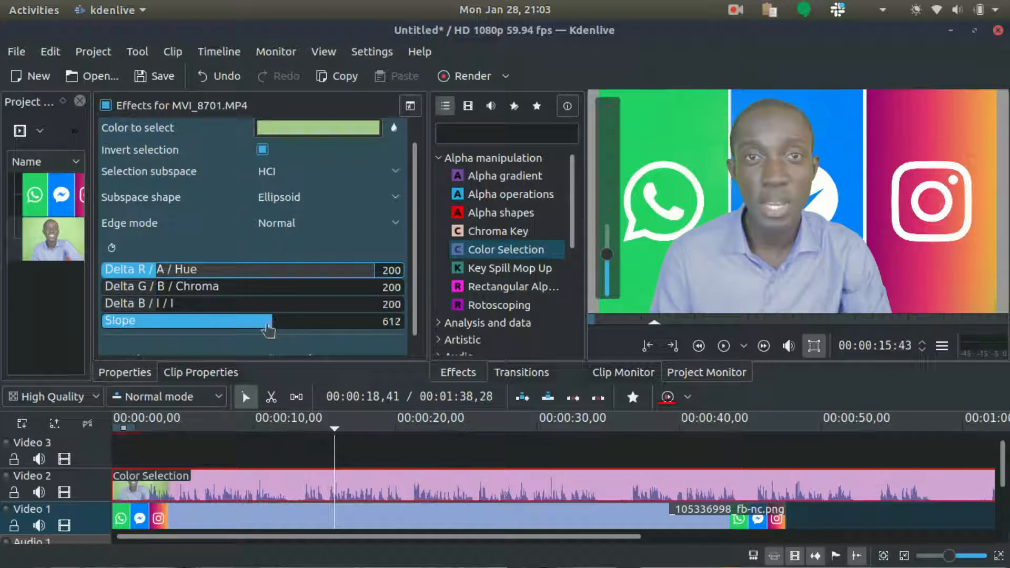
{"action": "left_click_drag", "start_coordinate": [270, 330], "coordinate": [418, 332]}
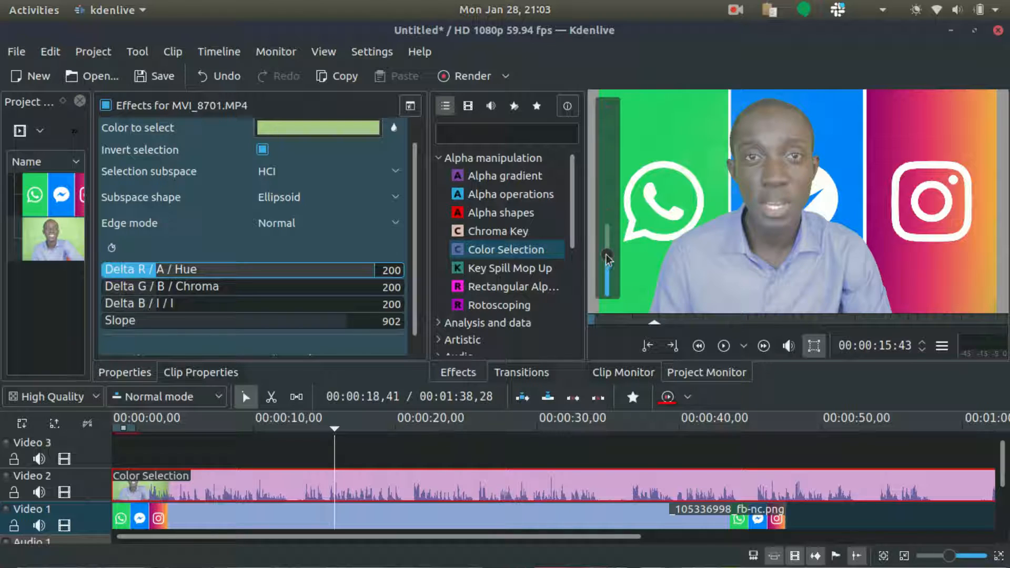
Set the Color Selection Edge mode to Normal
{"action": "left_click_drag", "start_coordinate": [609, 253], "coordinate": [609, 243]}
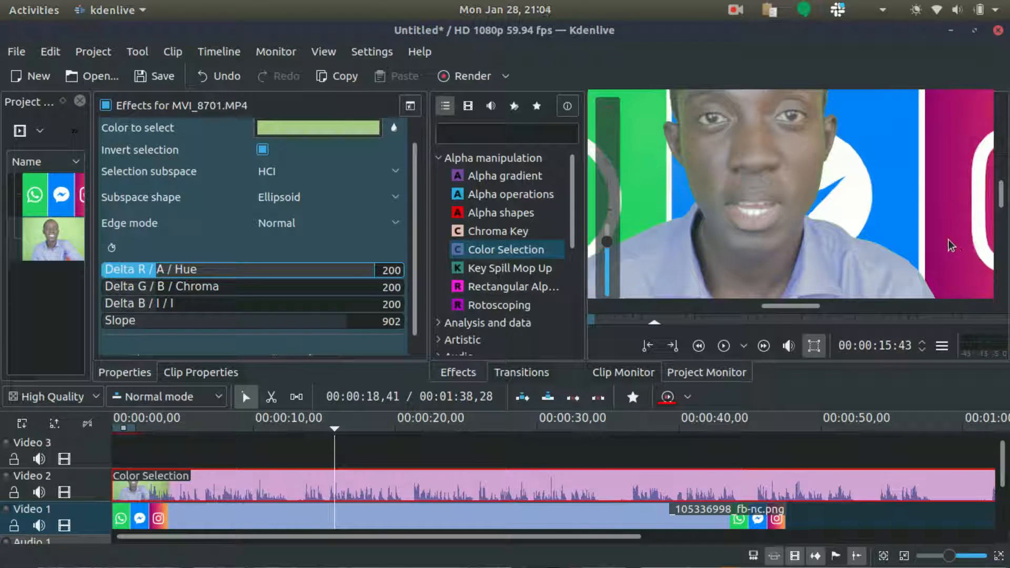
{"action": "left_click_drag", "start_coordinate": [999, 199], "coordinate": [1003, 186]}
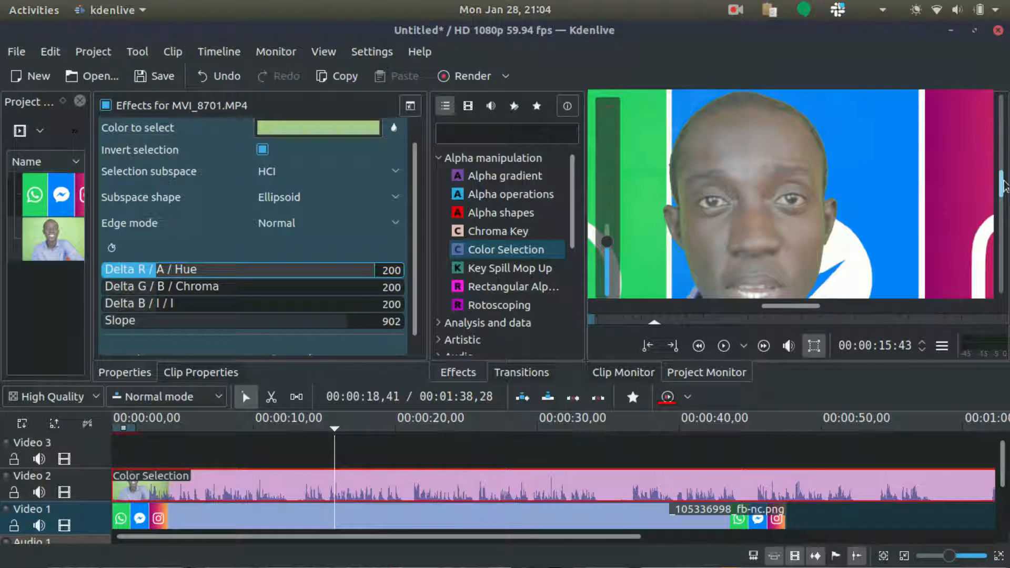
{"action": "left_click", "coordinate": [297, 199]}
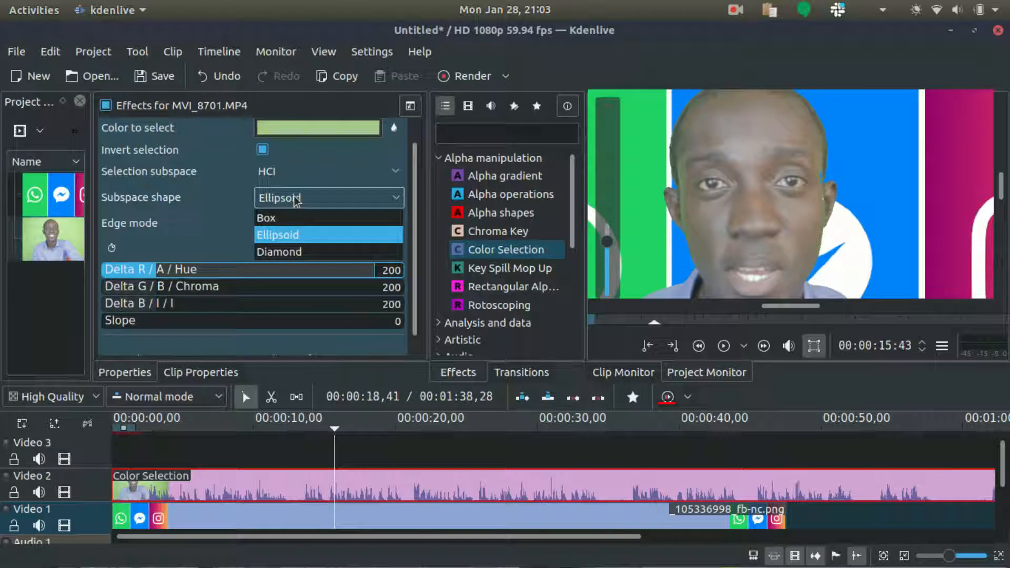
{"action": "left_click", "coordinate": [297, 199]}
{"action": "left_click", "coordinate": [297, 224]}
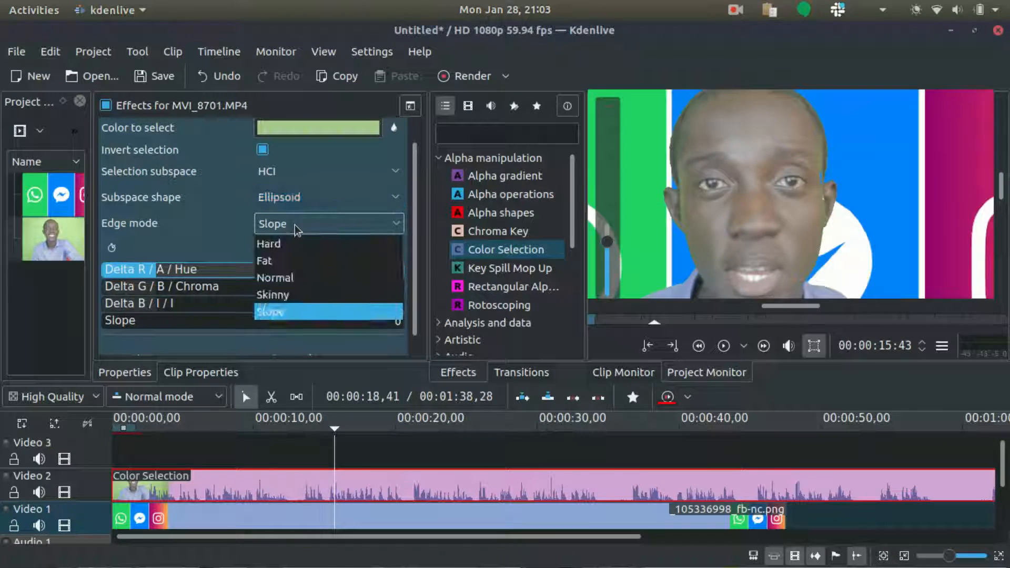
{"action": "left_click", "coordinate": [298, 279]}
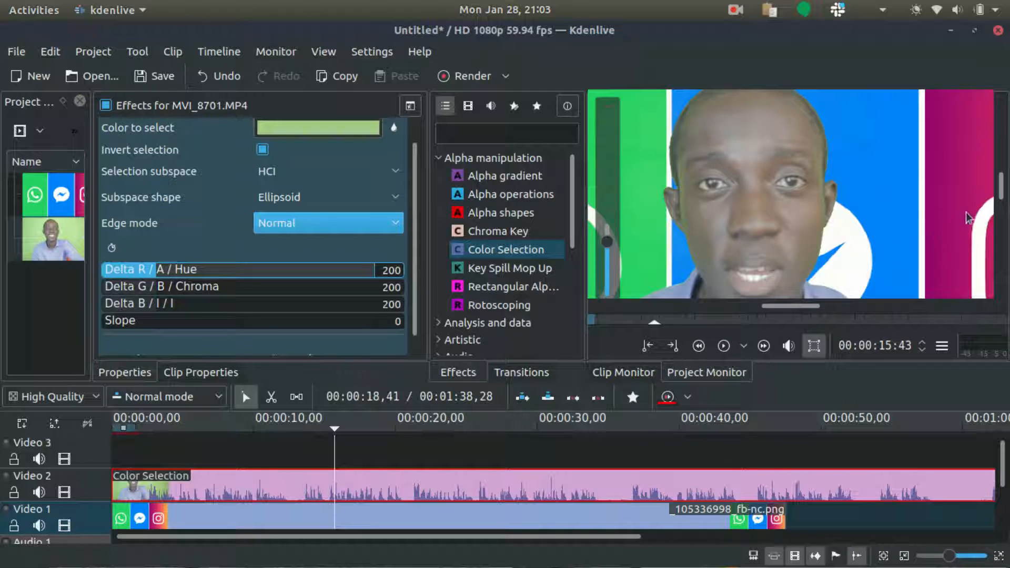
Add a Chroma Key effect to the clip and sample the green background with its colour picker
{"action": "mouse_move", "coordinate": [1002, 191]}
{"action": "left_mouse_down"}
{"action": "mouse_move", "coordinate": [1003, 182]}
{"action": "mouse_move", "coordinate": [1003, 213]}
{"action": "mouse_move", "coordinate": [1003, 204]}
{"action": "left_mouse_up"}
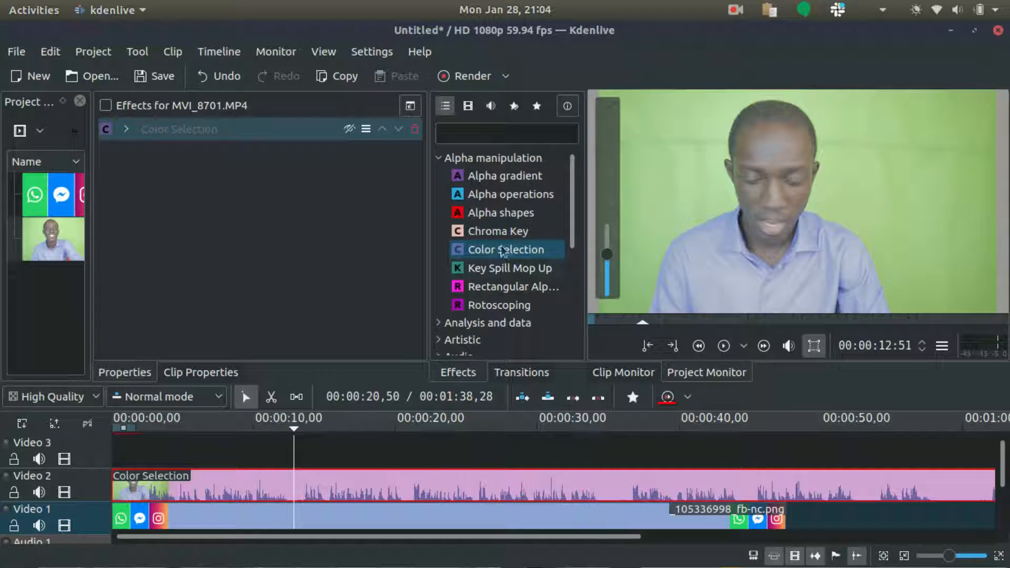
{"action": "left_click_drag", "start_coordinate": [497, 231], "coordinate": [253, 217]}
{"action": "left_click", "coordinate": [409, 176]}
{"action": "left_click_drag", "start_coordinate": [841, 116], "coordinate": [994, 236]}
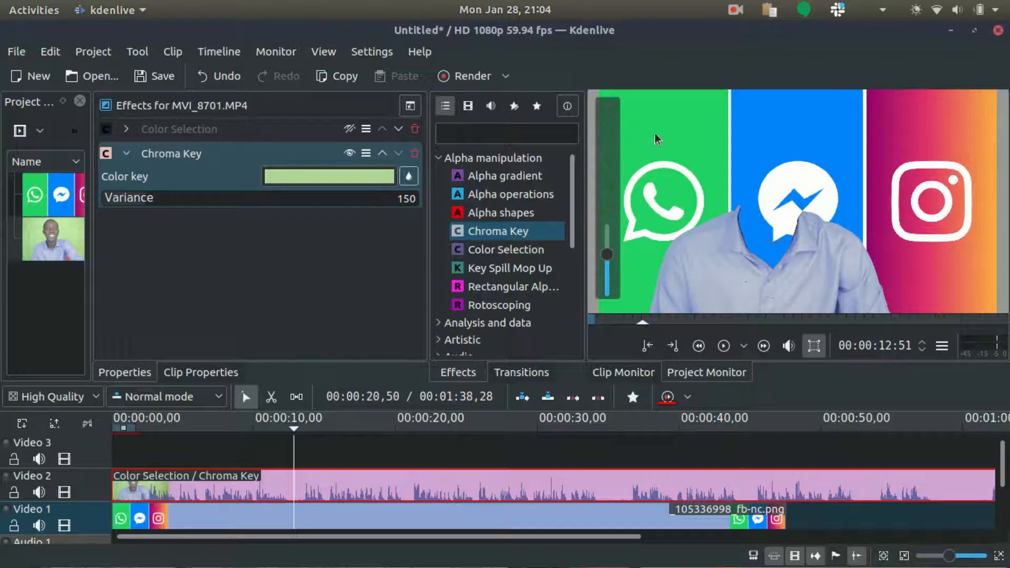
Resample the Chroma Key colour from another area of the green background
{"action": "left_click", "coordinate": [409, 176]}
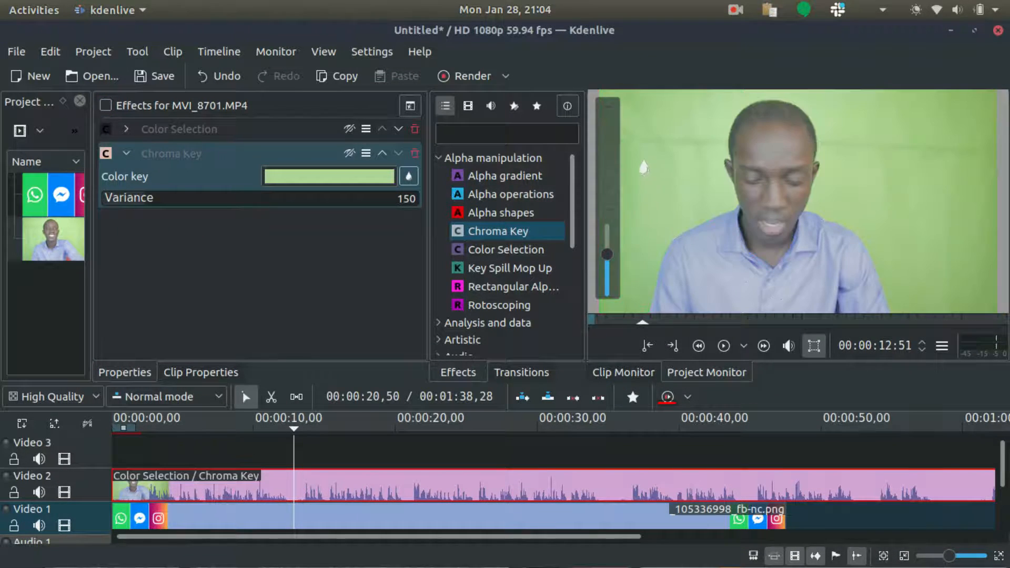
{"action": "left_click_drag", "start_coordinate": [626, 111], "coordinate": [724, 222]}
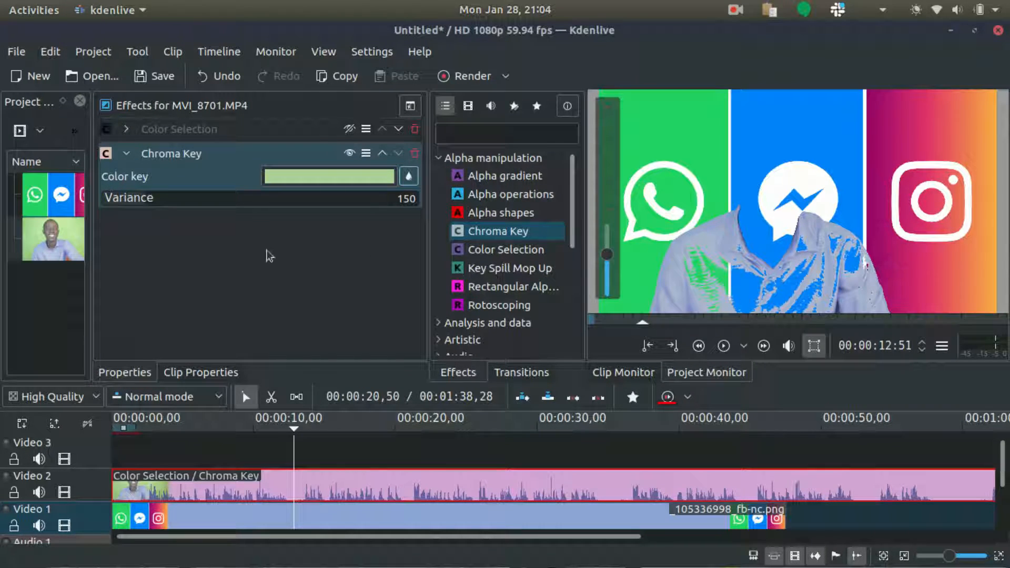
Lower the Chroma Key Variance to 42
{"action": "left_click_drag", "start_coordinate": [140, 201], "coordinate": [123, 203]}
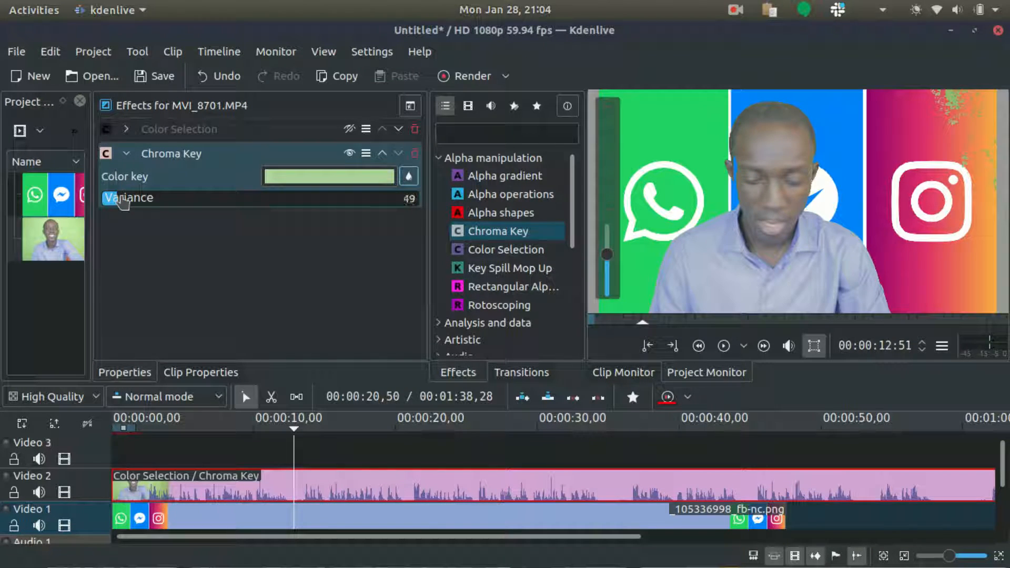
{"action": "scroll", "coordinate": [123, 202], "scroll_direction": "down", "scroll_amount": 1}
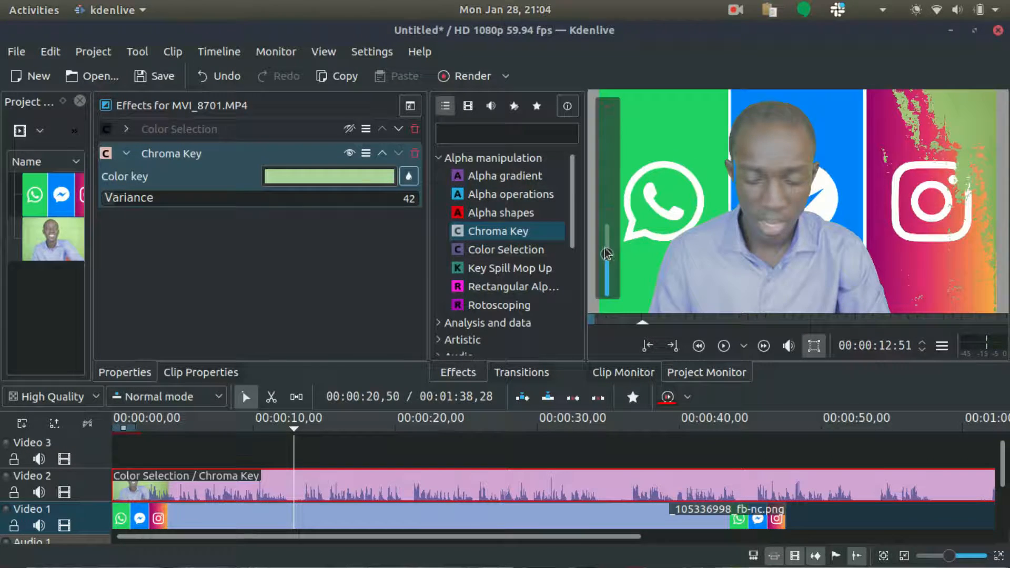
Pick the key colour once more from the green background in the monitor
{"action": "left_click", "coordinate": [407, 179]}
{"action": "left_click_drag", "start_coordinate": [846, 125], "coordinate": [993, 229]}
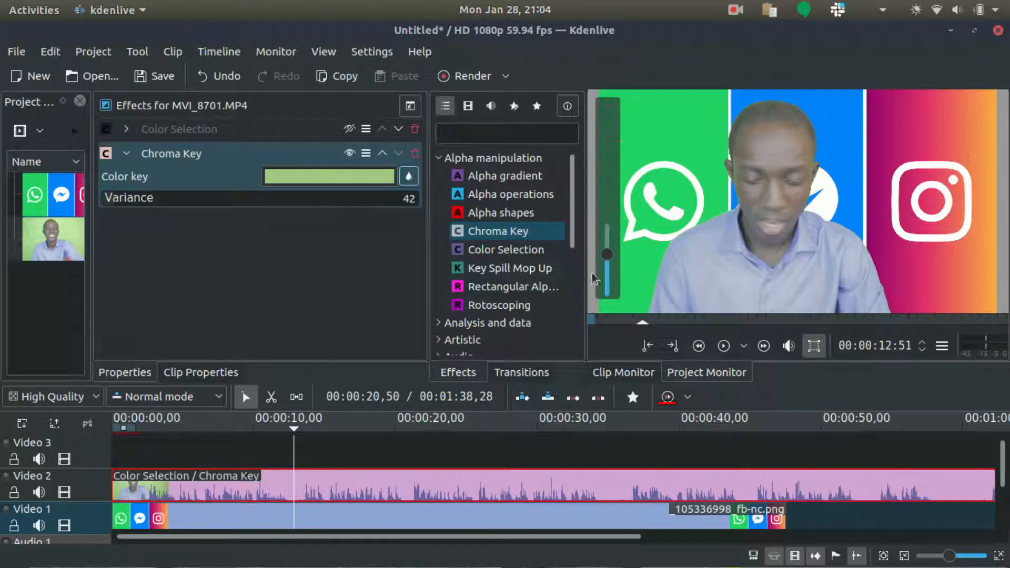
Set the Chroma Key Variance to 55
{"action": "scroll", "coordinate": [116, 203], "scroll_direction": "down", "scroll_amount": 4}
{"action": "scroll", "coordinate": [115, 202], "scroll_direction": "up", "scroll_amount": 1}
{"action": "left_click_drag", "start_coordinate": [607, 255], "coordinate": [603, 239]}
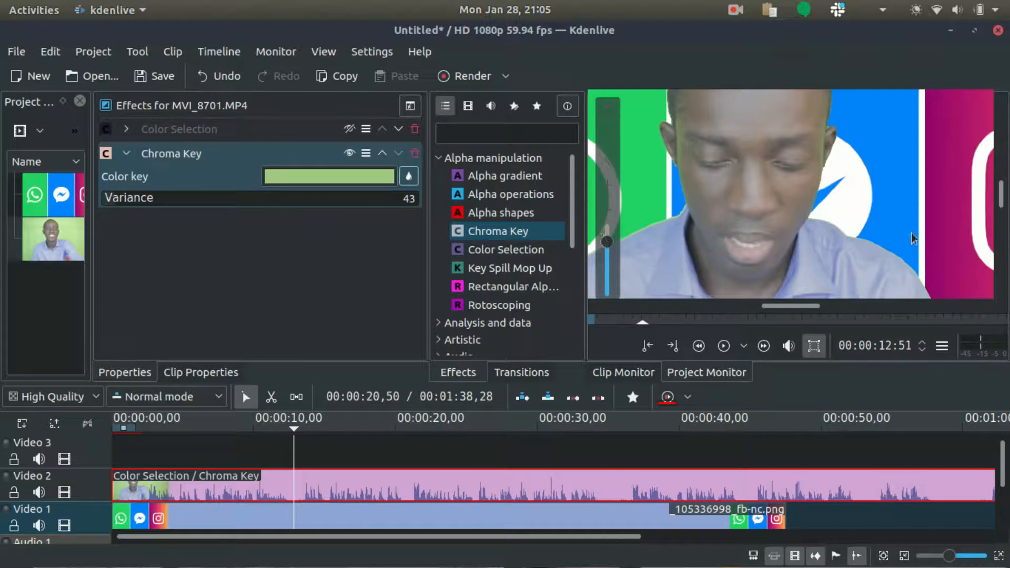
{"action": "left_click_drag", "start_coordinate": [1002, 195], "coordinate": [1001, 188]}
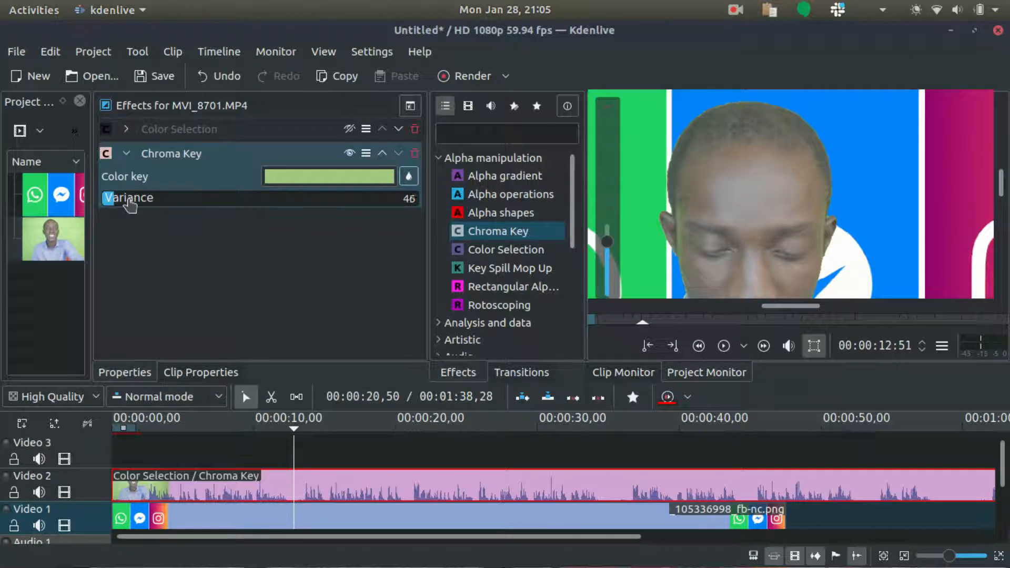
{"action": "scroll", "coordinate": [130, 204], "scroll_direction": "up", "scroll_amount": 2}
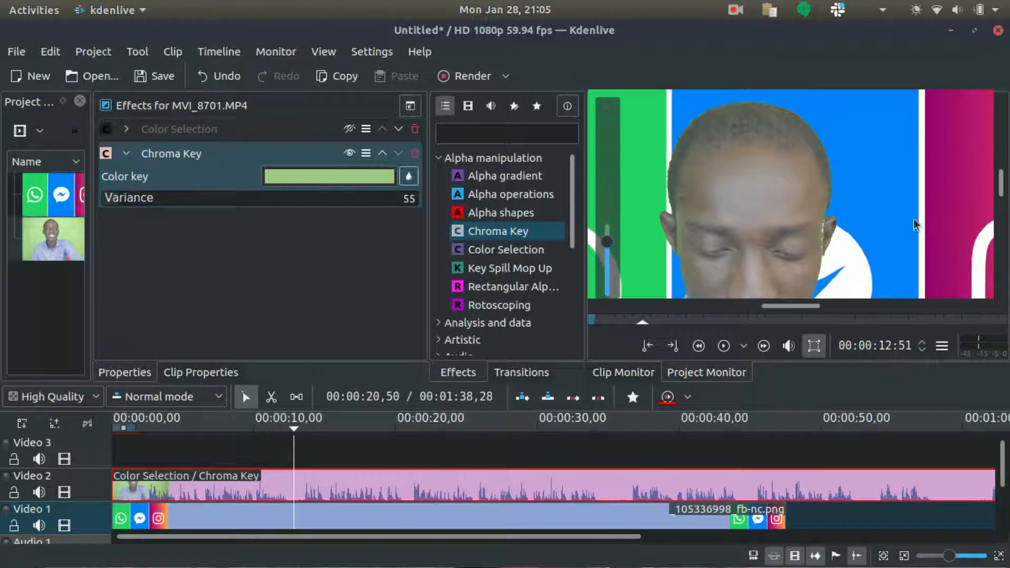